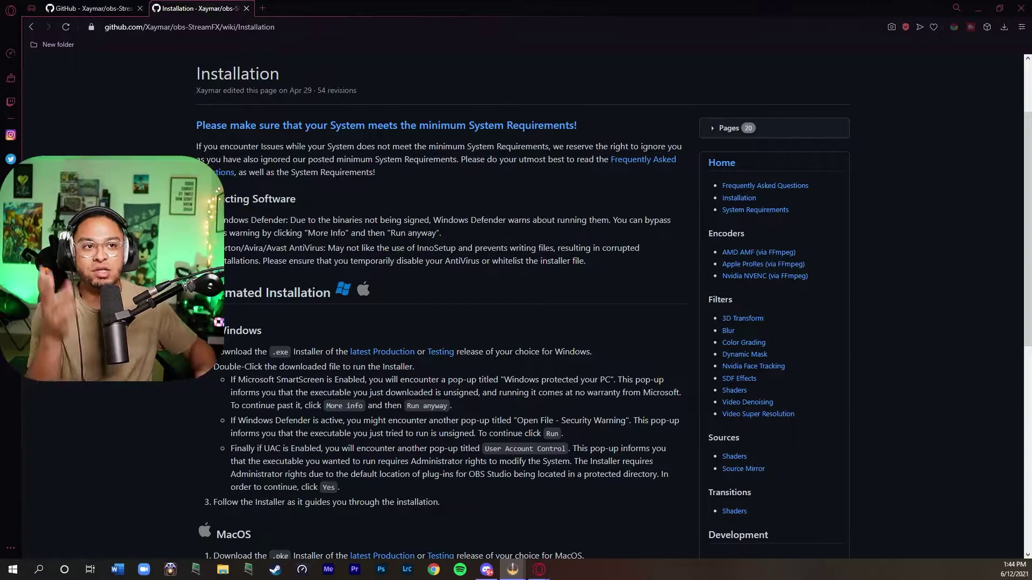
# Leave the wiki's Installation page for the obs-StreamFX repository code page
pyautogui.scroll(2, 515, 312)
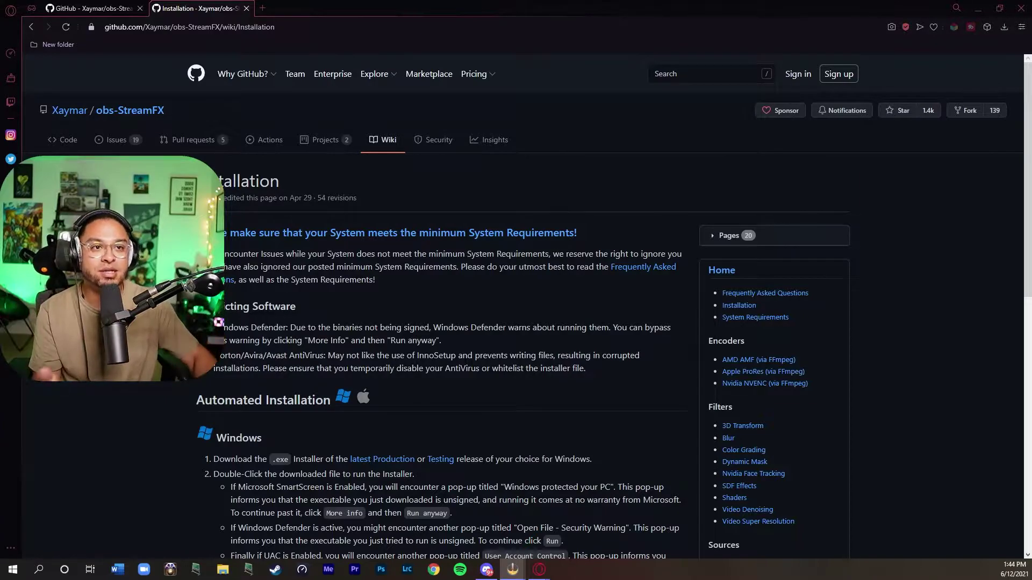
pyautogui.scroll(-5, 516, 305)
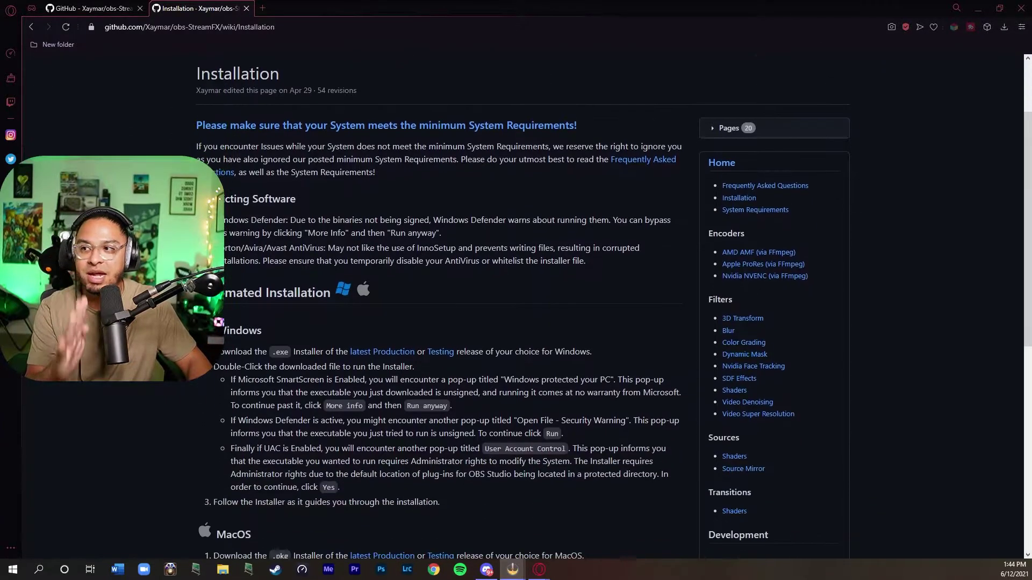
pyautogui.scroll(-2, 330, 286)
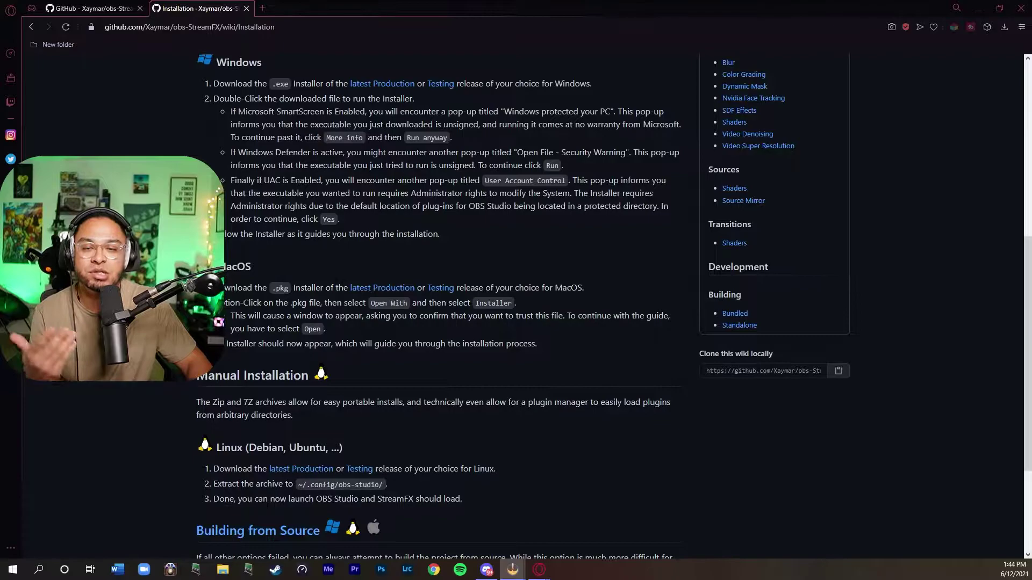
pyautogui.scroll(3, 331, 286)
pyautogui.scroll(-2, 262, 339)
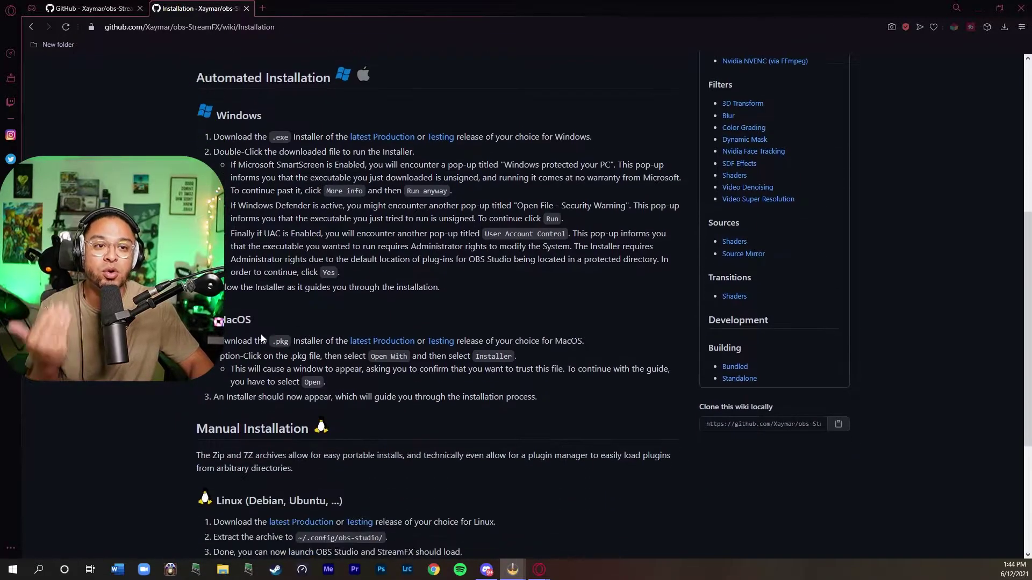
pyautogui.hotkey('ctrl', 'Tab')
pyautogui.scroll(1, 357, 231)
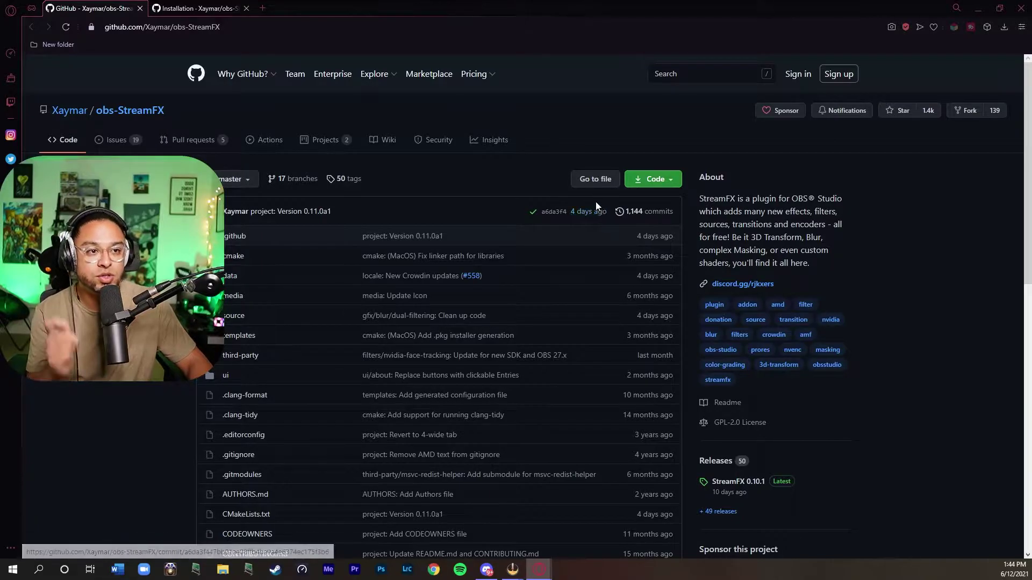
# Bring up the green Code download options, then show the downloaded StreamFX zip in its folder
pyautogui.click(669, 181)
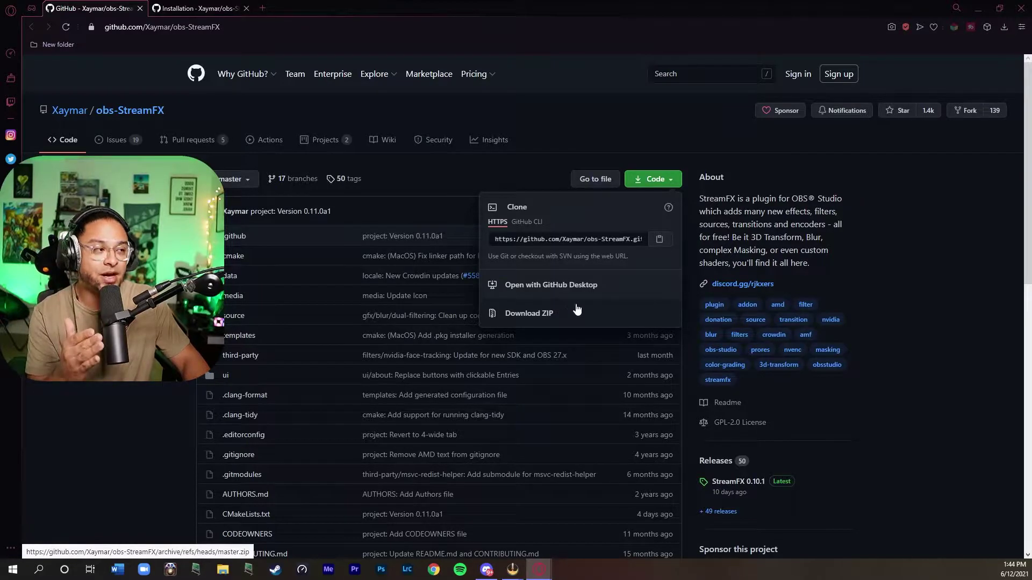
pyautogui.click(1005, 27)
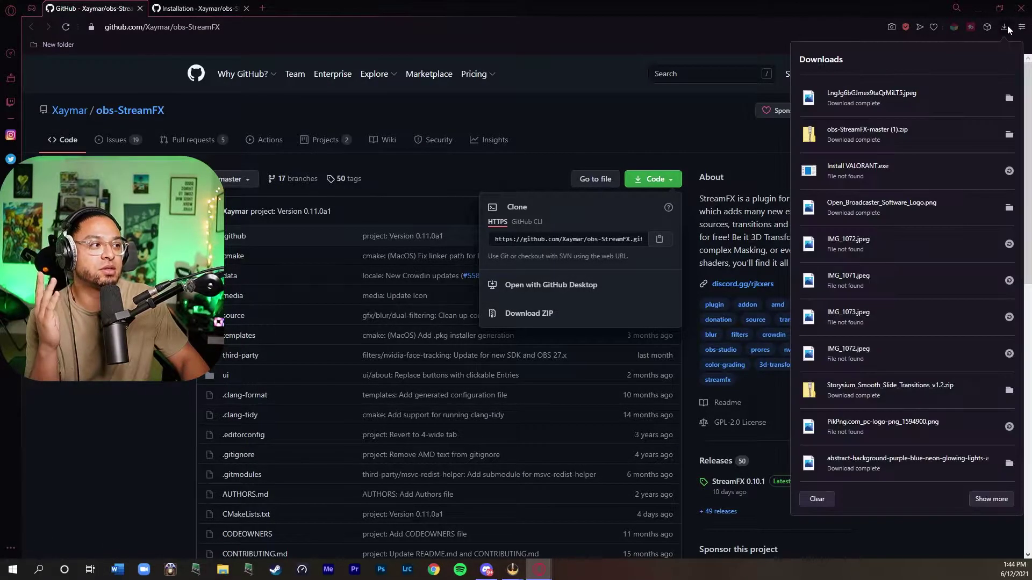
pyautogui.click(1008, 134)
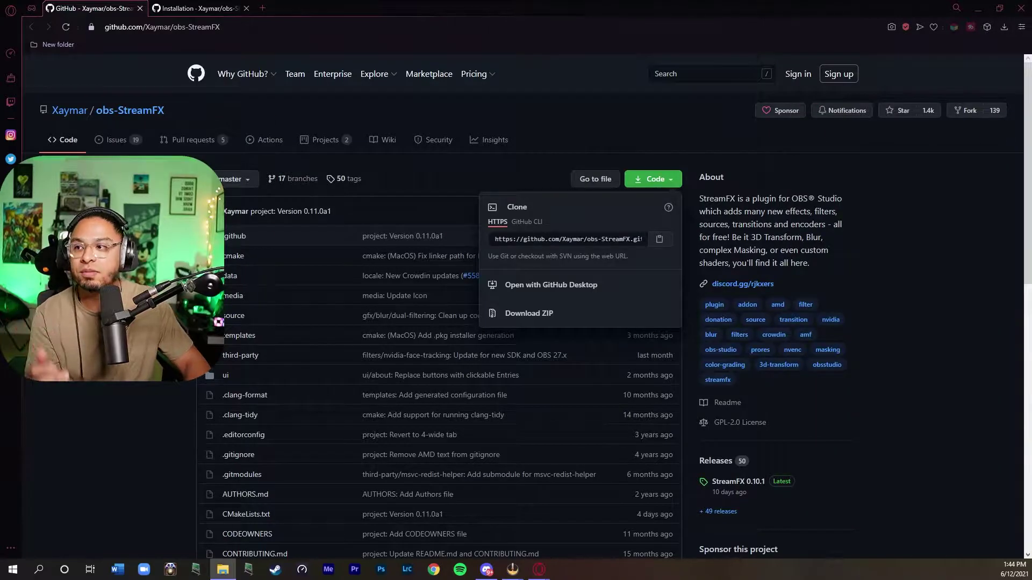
# Bring up the obs-StreamFX zip's context menu with Extract All, then dismiss it
pyautogui.rightClick(398, 237)
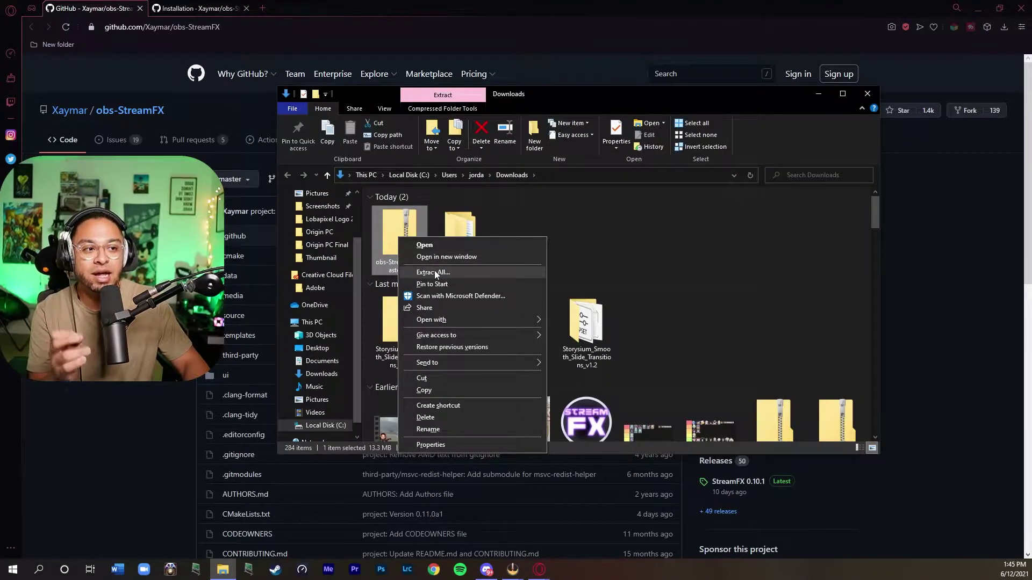
pyautogui.click(591, 255)
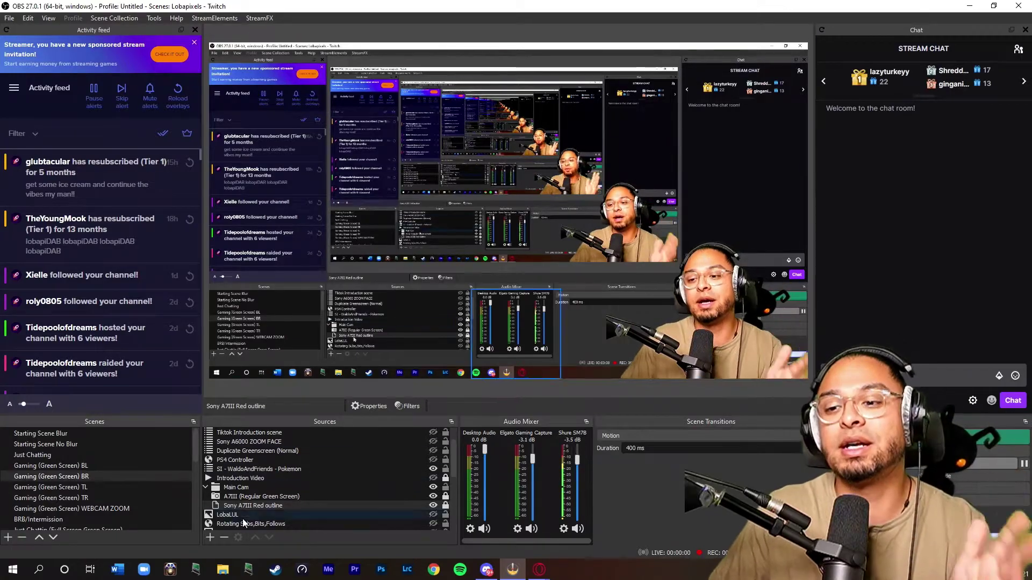
# Add a new Source Mirror source to the scene and move its properties window aside
pyautogui.click(210, 536)
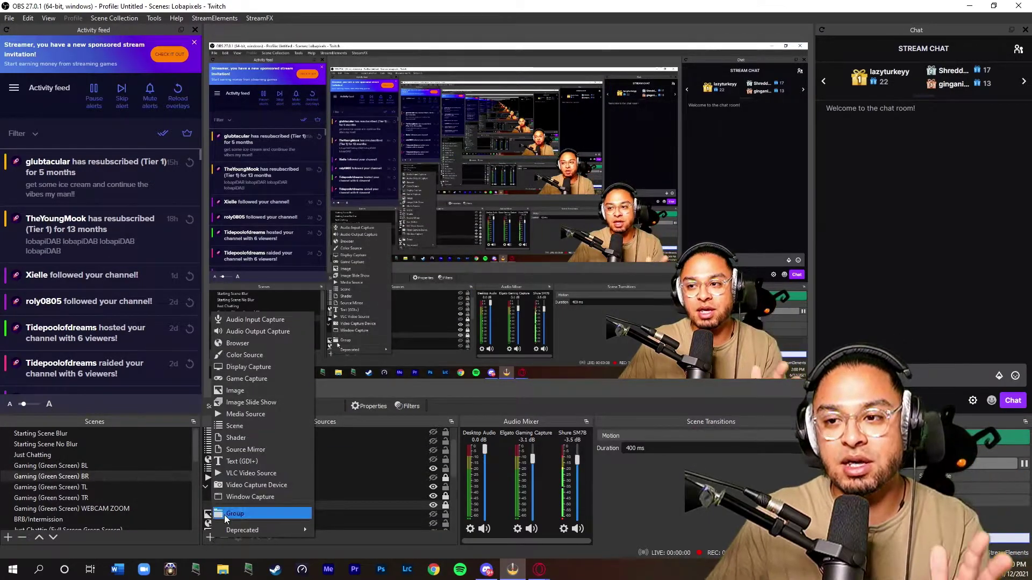
pyautogui.click(261, 449)
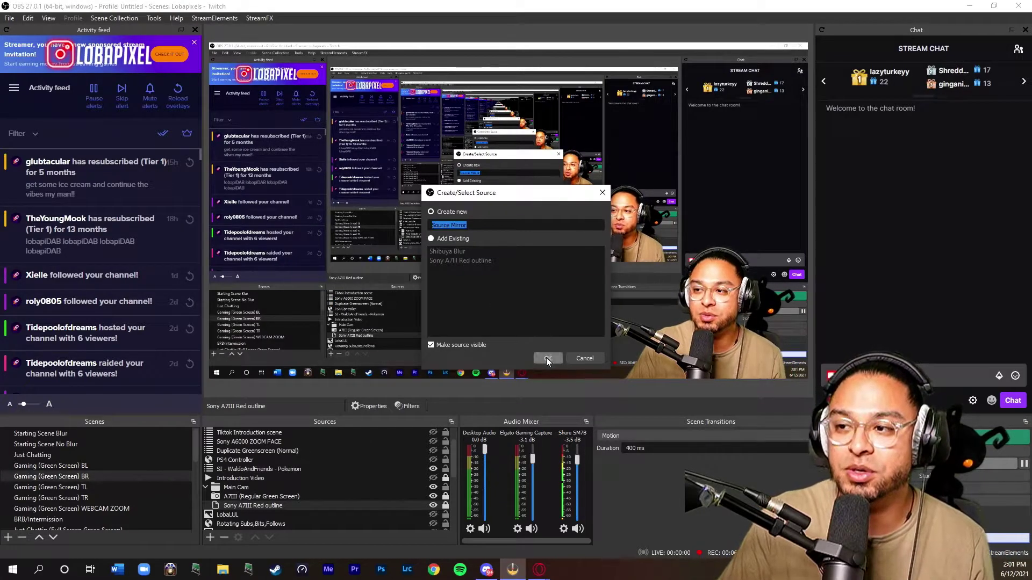
pyautogui.click(546, 358)
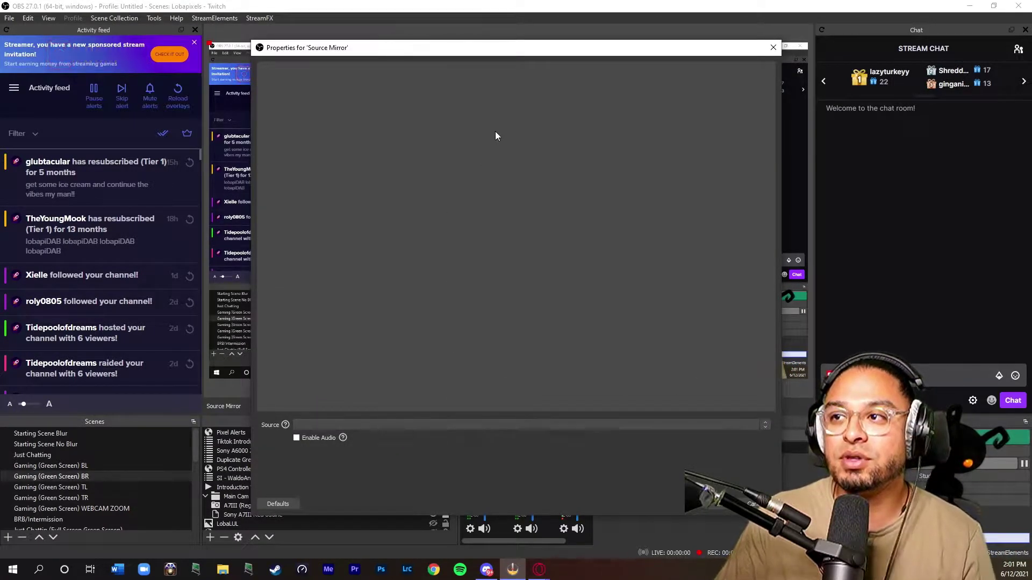
pyautogui.moveTo(537, 48); pyautogui.dragTo(327, 45)
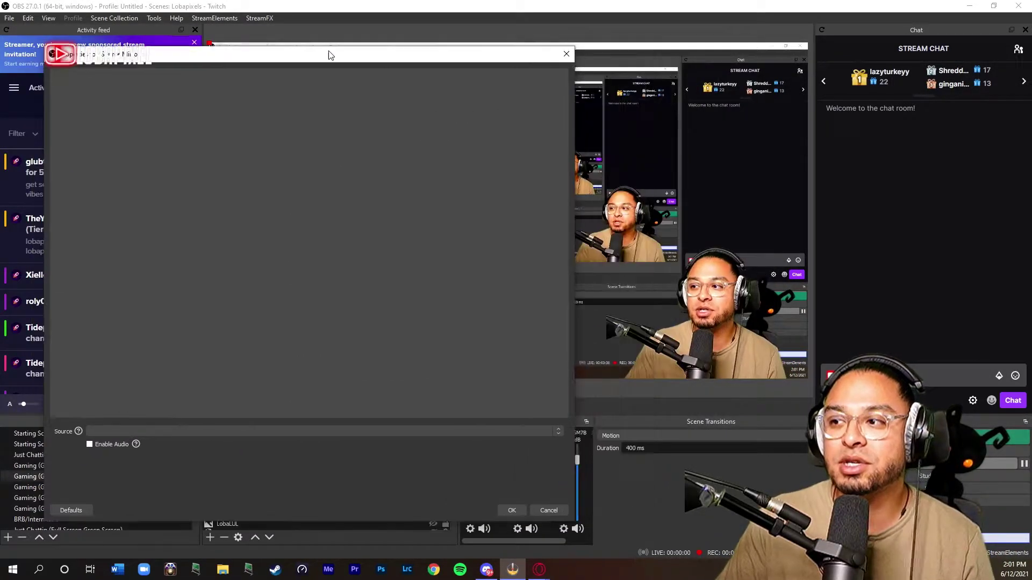
# Browse the Source dropdown's mirror candidates, then close the Source Mirror properties without choosing one
pyautogui.click(199, 421)
pyautogui.scroll(-7, 221, 215)
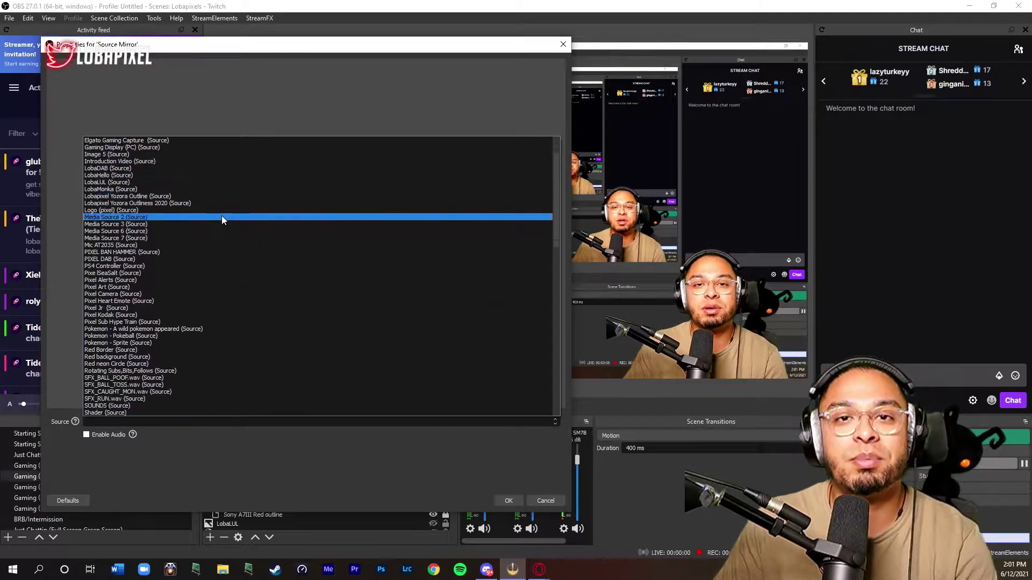
pyautogui.scroll(-11, 236, 223)
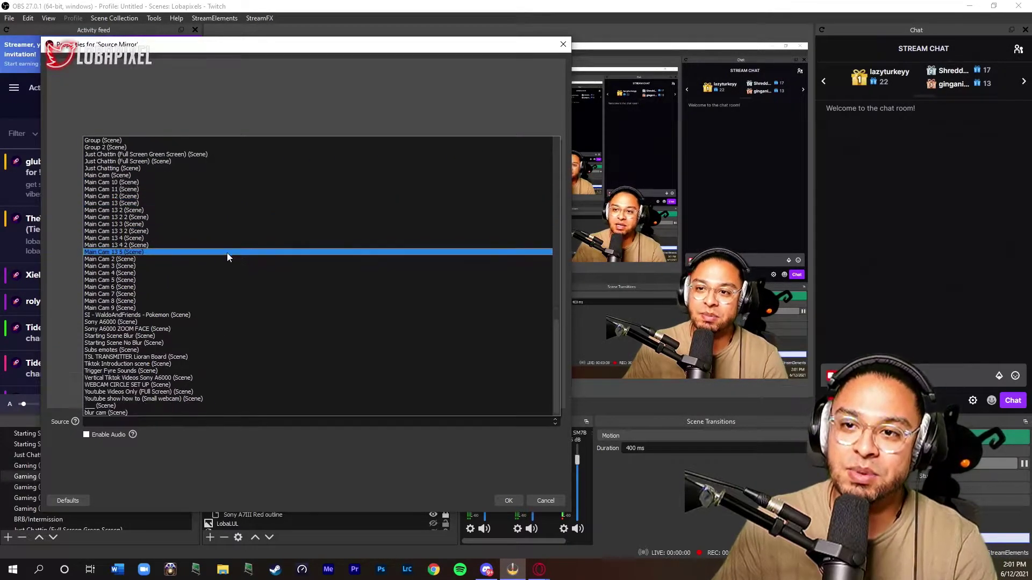
pyautogui.scroll(9, 224, 254)
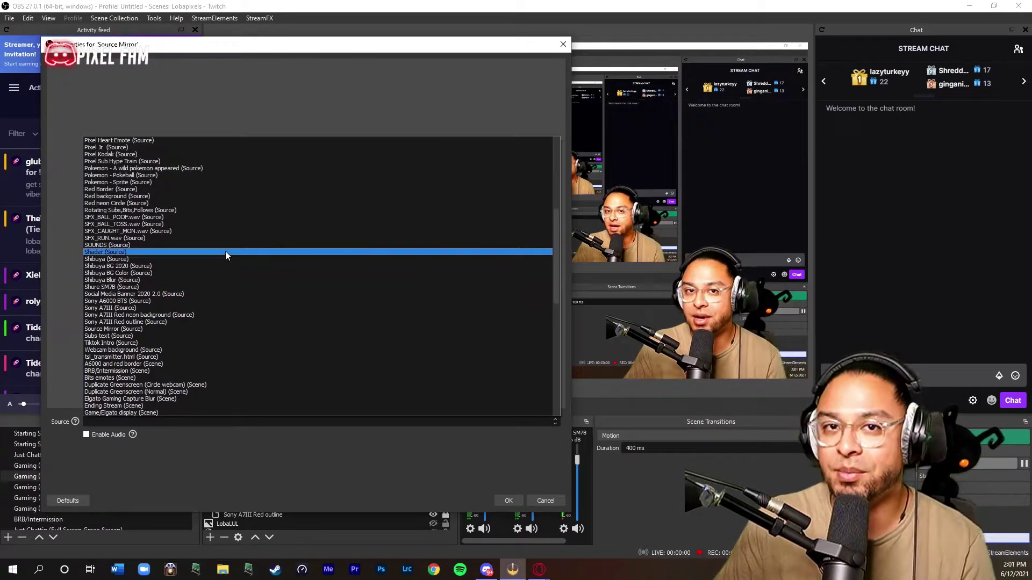
pyautogui.scroll(10, 229, 247)
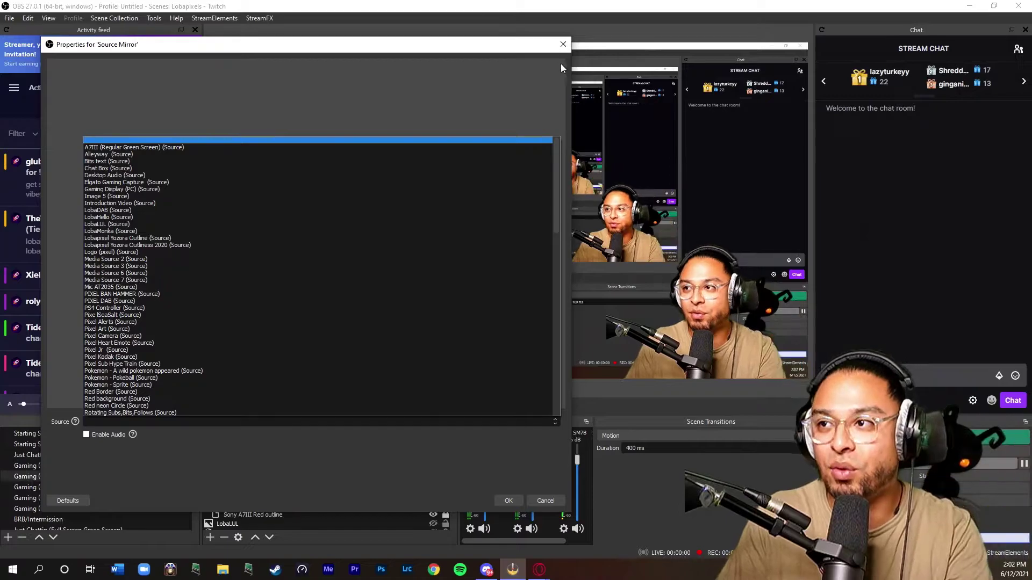
pyautogui.click(565, 46)
pyautogui.click(564, 45)
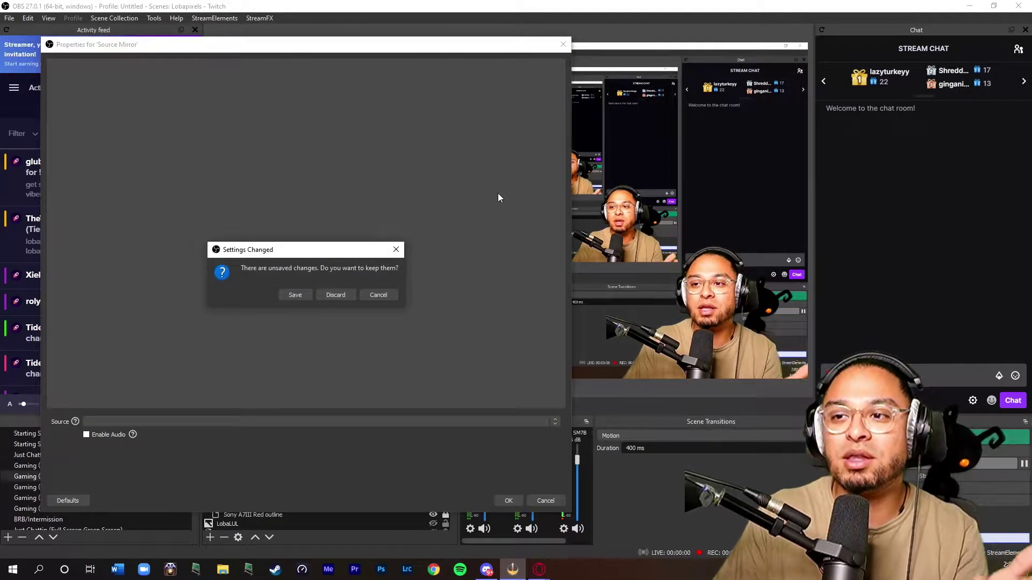
# Discard the Source Mirror changes and toggle between the A7III (Regular Green Screen) and Sony A7III Red outline sources
pyautogui.click(349, 295)
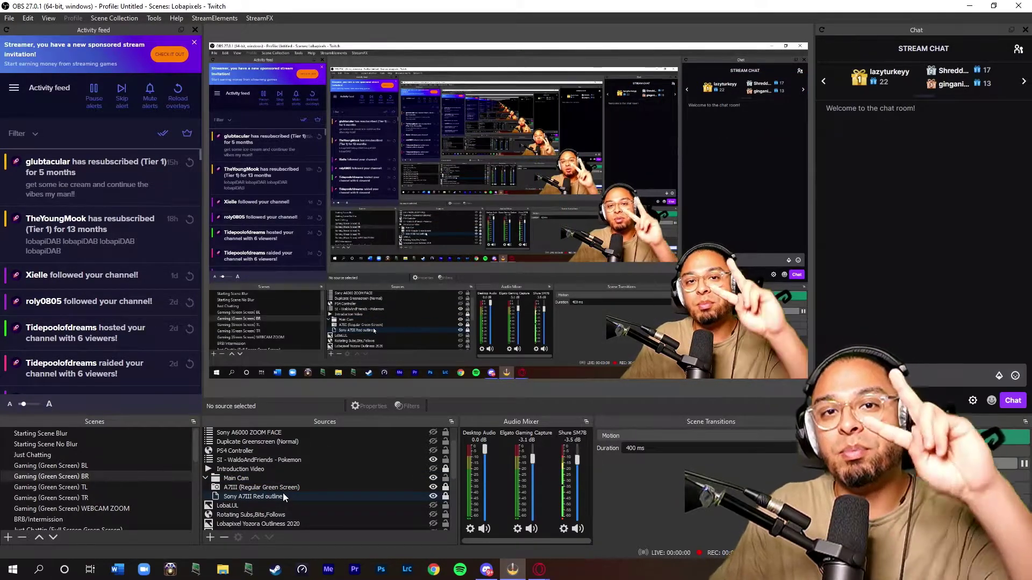
pyautogui.click(299, 487)
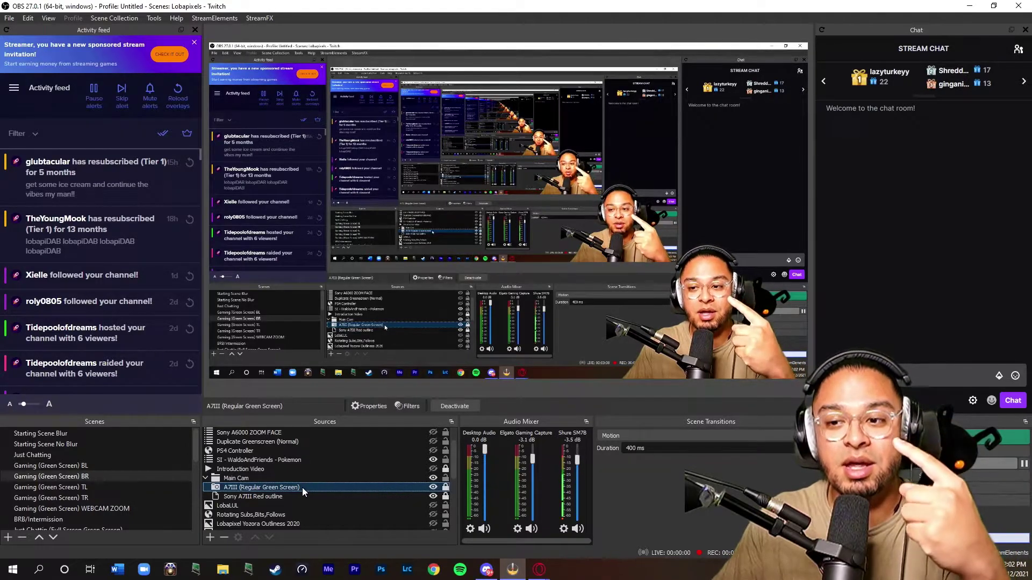
pyautogui.click(295, 496)
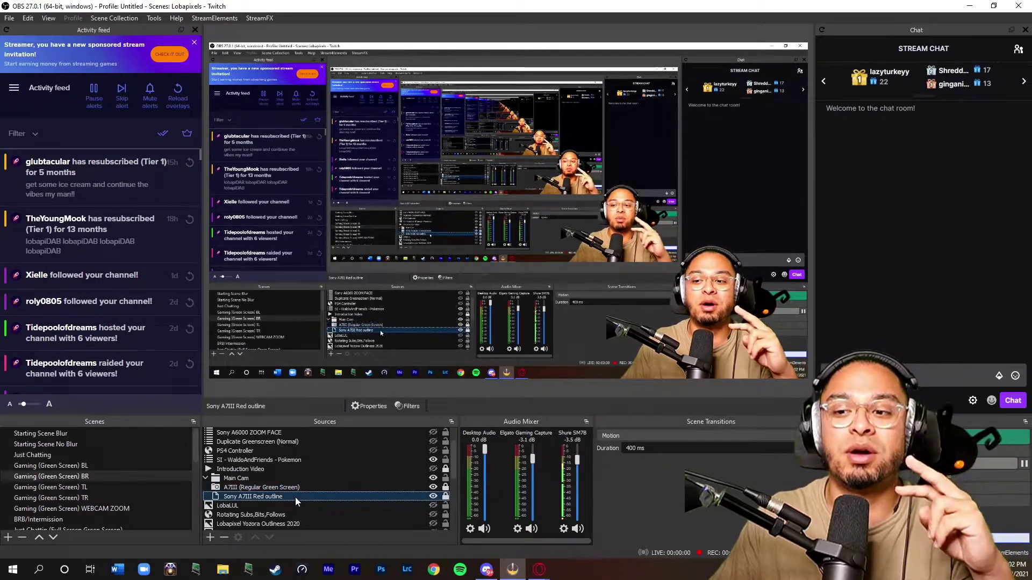
pyautogui.press('Up')
pyautogui.click(305, 494)
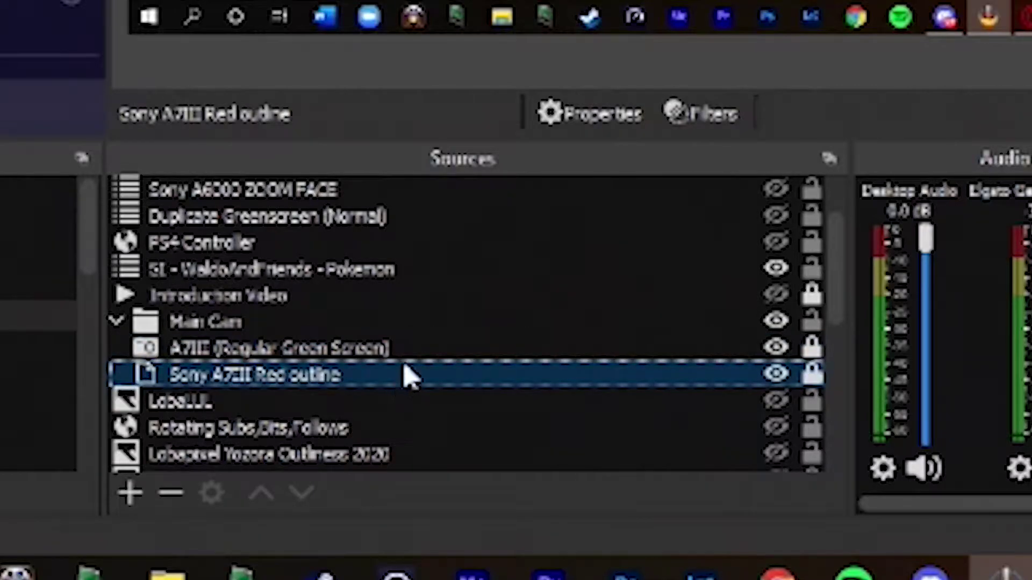
pyautogui.press('Up')
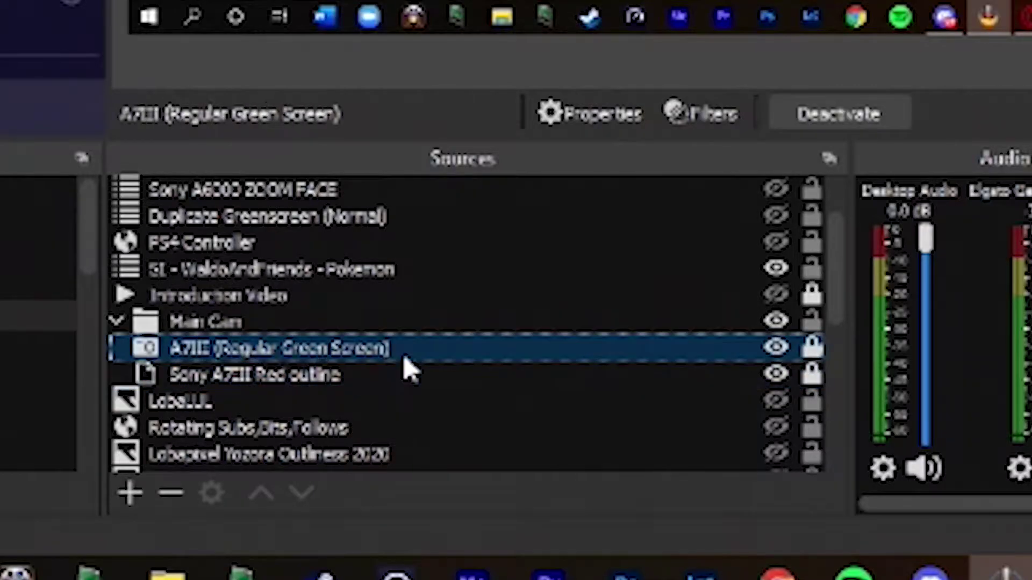
pyautogui.doubleClick(385, 374)
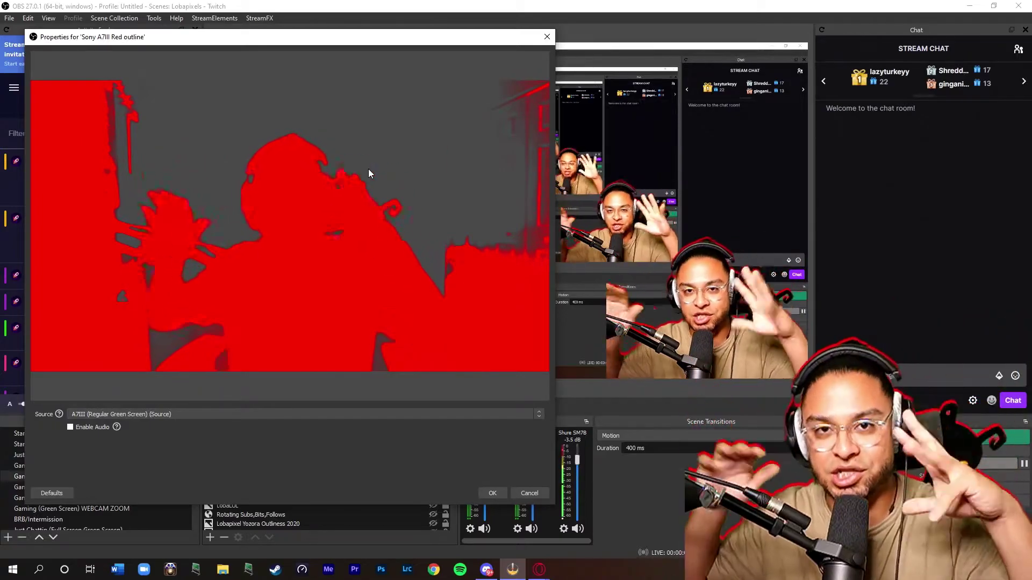
pyautogui.click(547, 37)
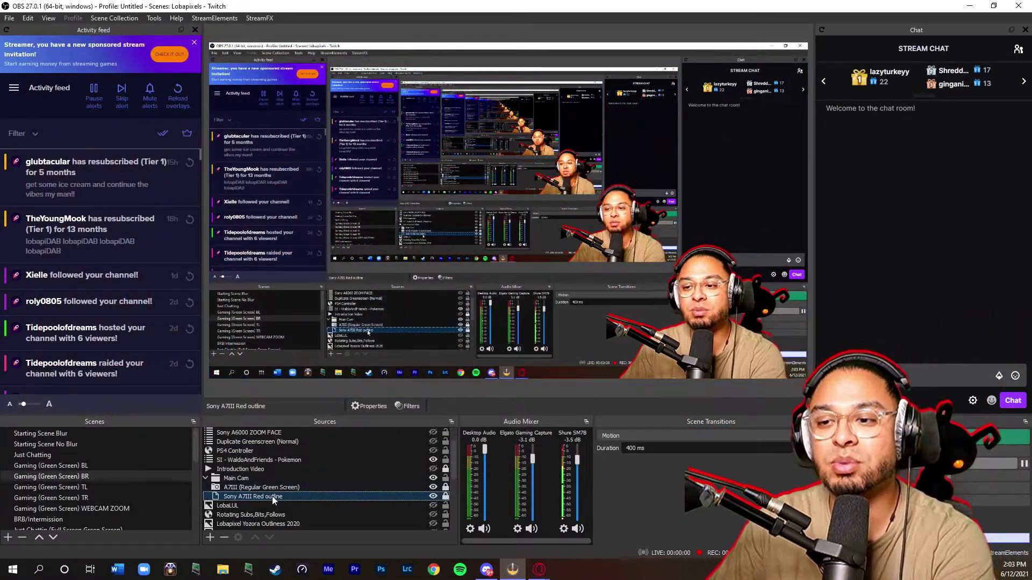
# In Sony A7III Red outline's Filters, add a Color Correction effect filter named 'Color Correction 2'
pyautogui.rightClick(293, 496)
pyautogui.click(310, 479)
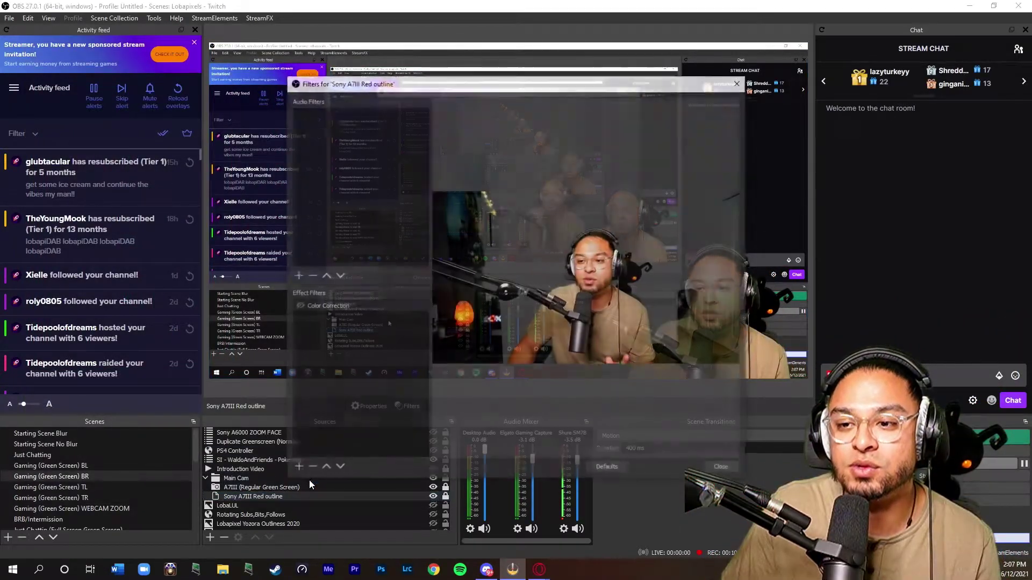
pyautogui.moveTo(557, 88); pyautogui.dragTo(277, 52)
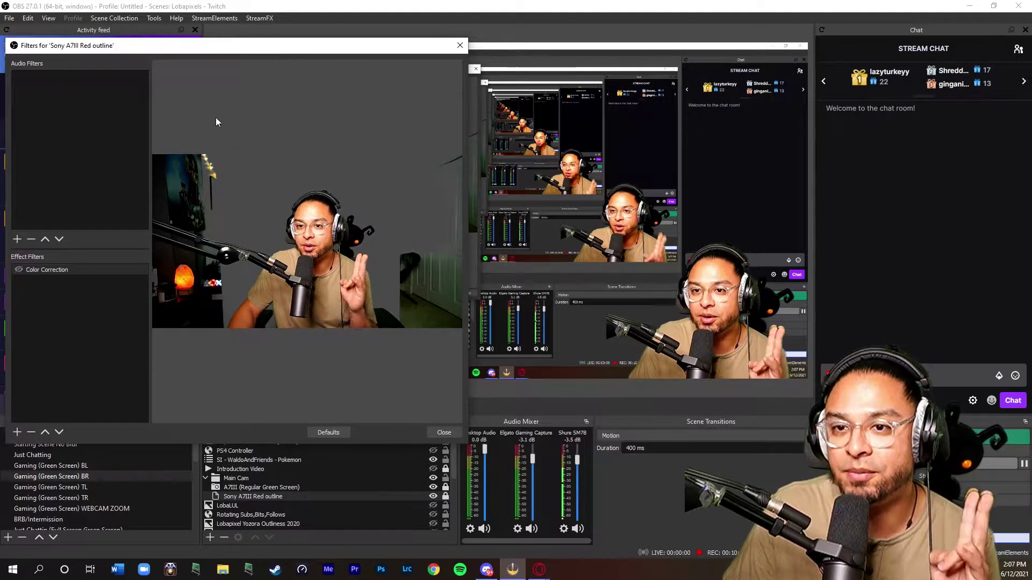
pyautogui.click(17, 432)
pyautogui.click(47, 227)
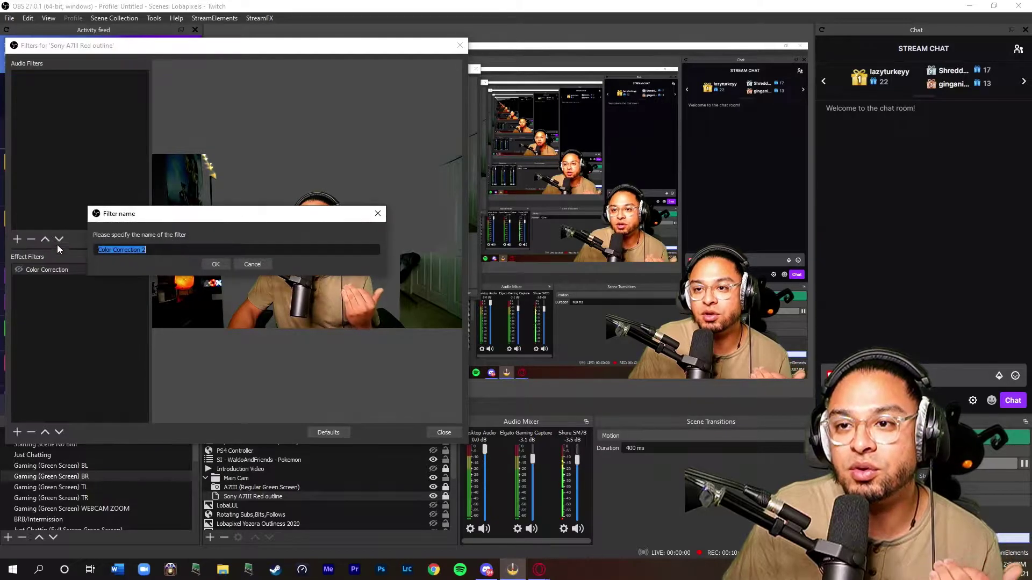
pyautogui.press('Return')
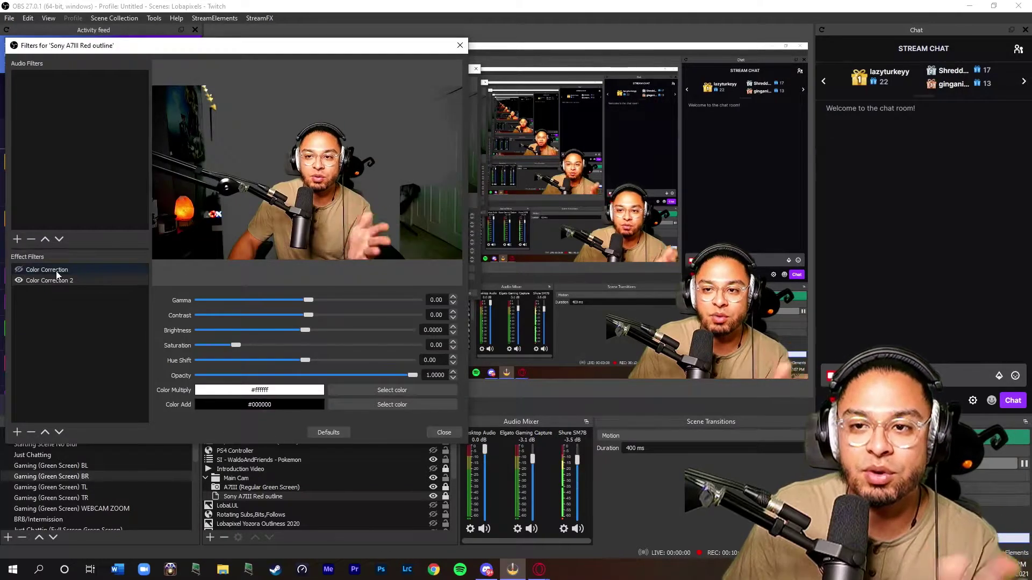
# Set Color Correction 2's Color Multiply to the orange swatch #ff5500
pyautogui.click(382, 391)
pyautogui.click(154, 204)
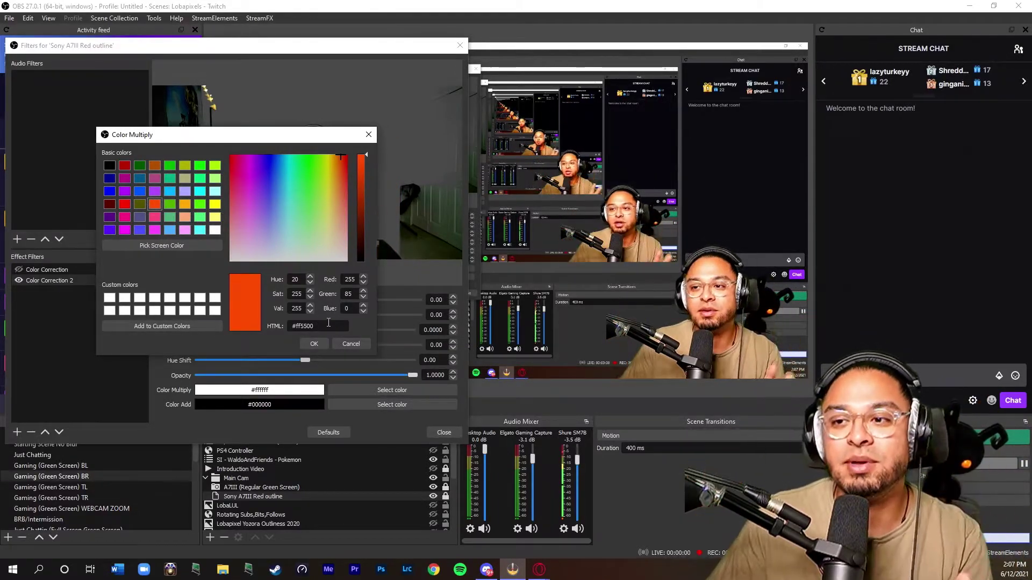
pyautogui.moveTo(321, 327); pyautogui.dragTo(291, 326)
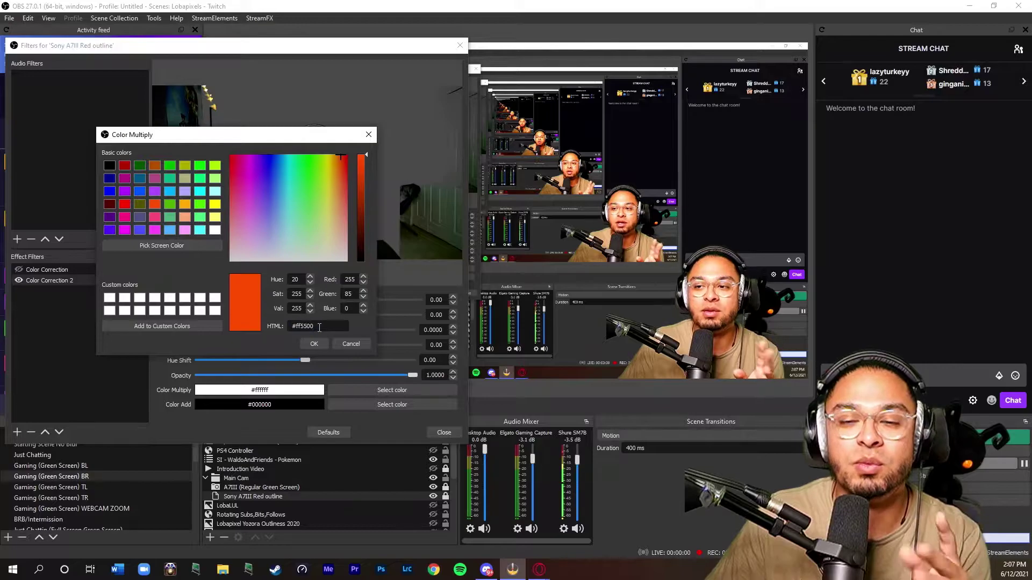
pyautogui.click(314, 343)
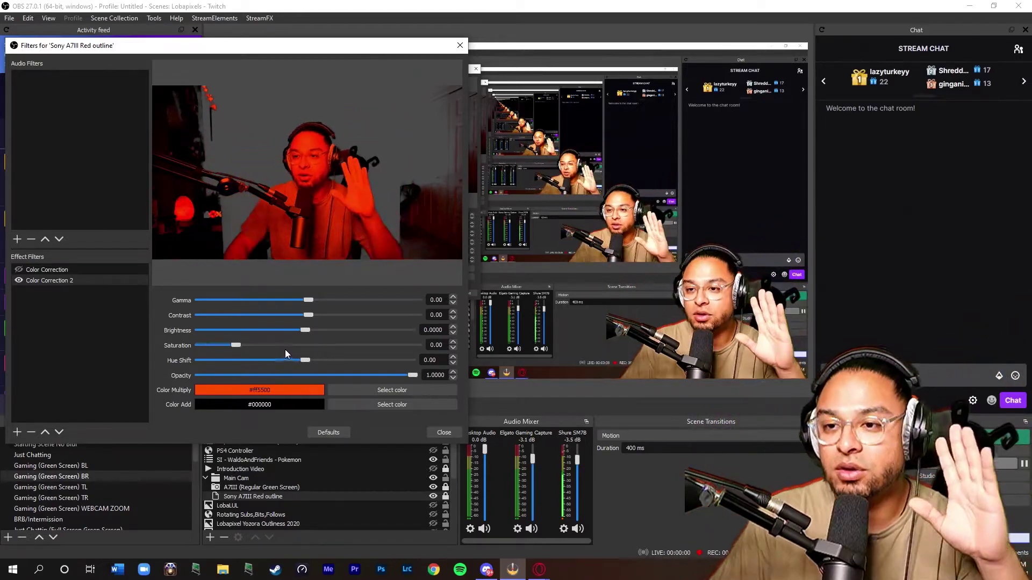
# Raise brightness to 1.0, lower gamma and contrast, then drag the orange silhouette left in the preview
pyautogui.moveTo(309, 330); pyautogui.dragTo(392, 311)
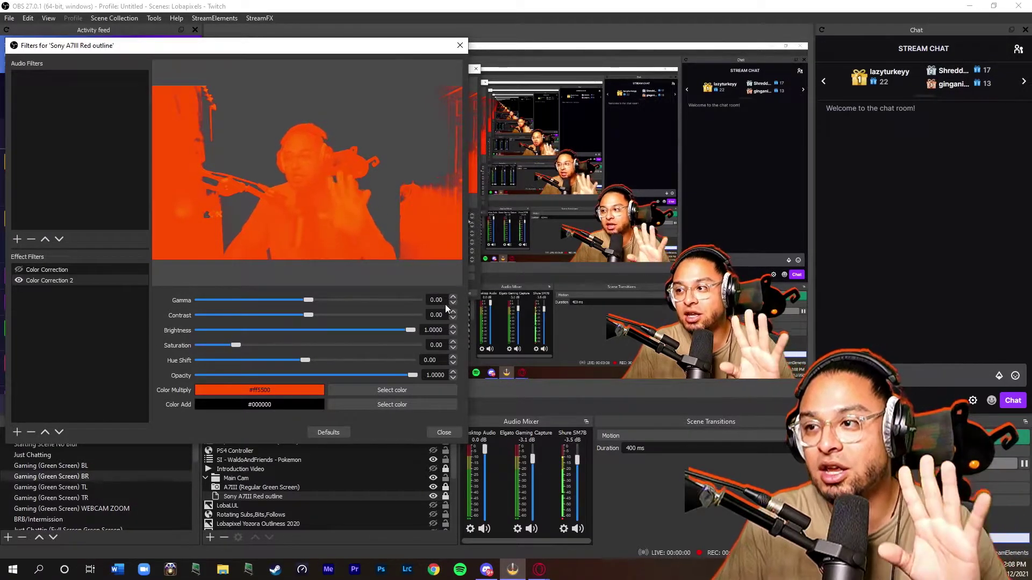
pyautogui.moveTo(307, 315); pyautogui.dragTo(288, 297)
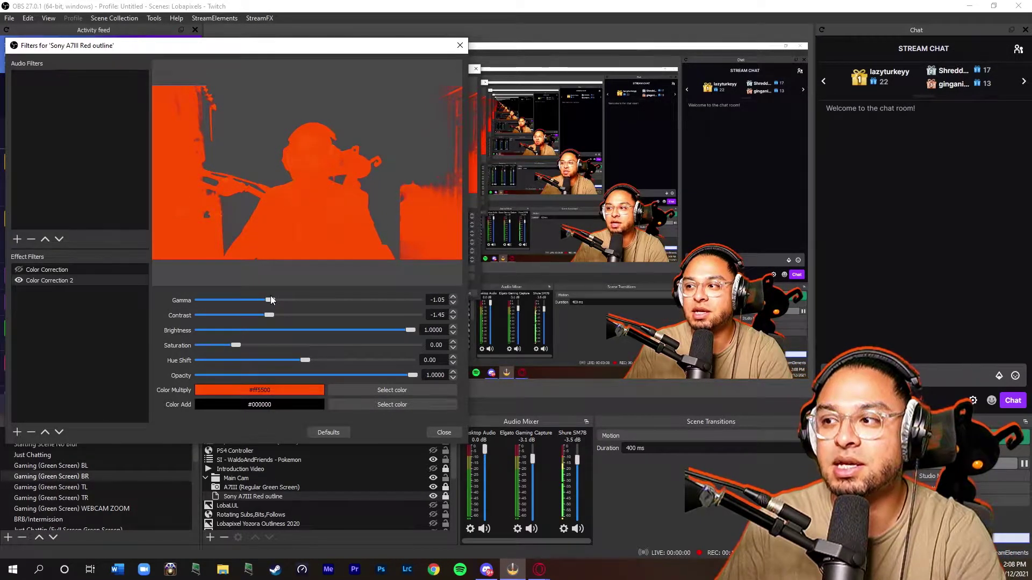
pyautogui.moveTo(269, 315); pyautogui.dragTo(256, 315)
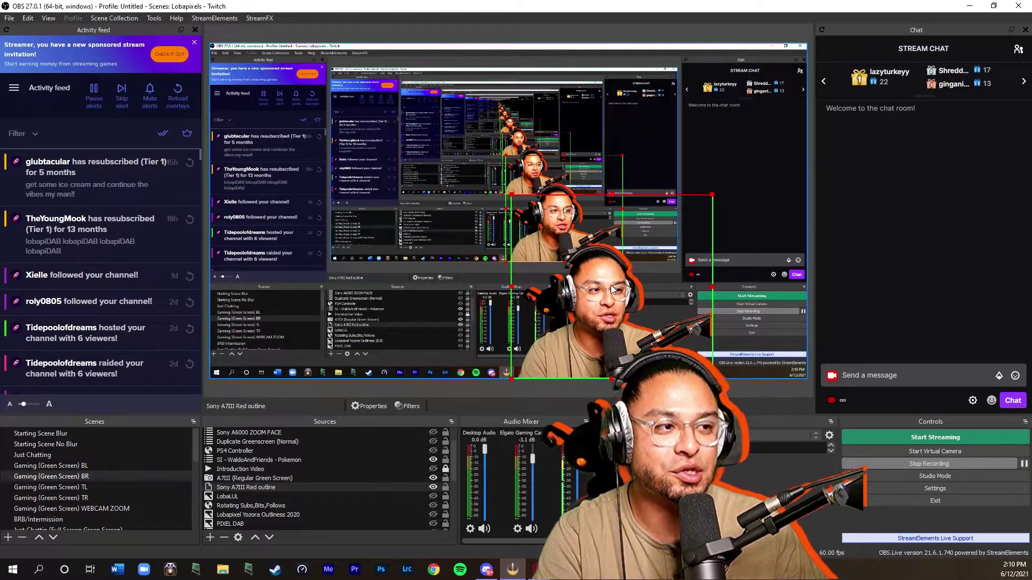
pyautogui.moveTo(610, 284); pyautogui.dragTo(436, 281)
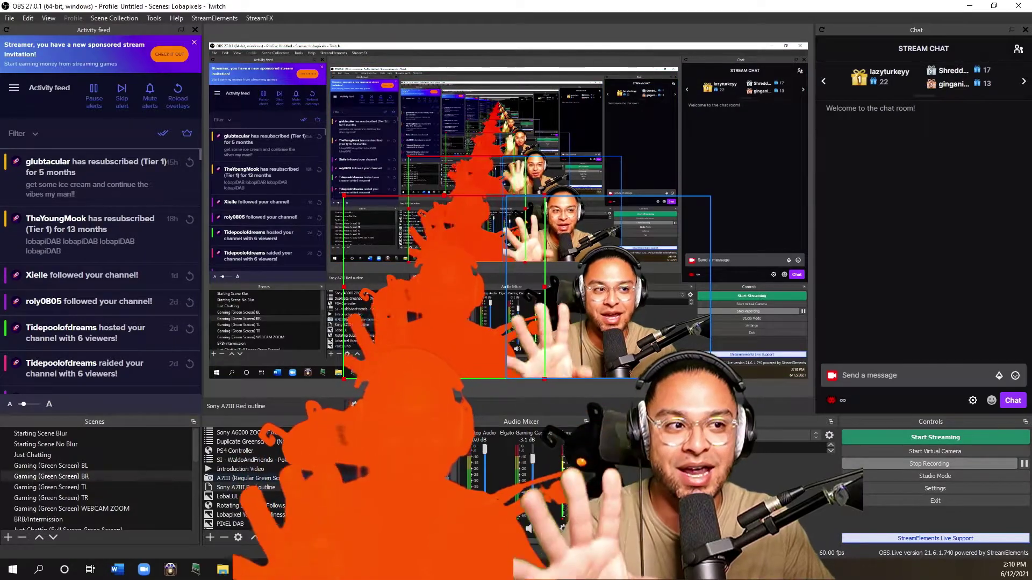
# Drag the orange silhouette up and left behind the camera, then reselect the Sony A7III Red outline source
pyautogui.moveTo(397, 330); pyautogui.dragTo(620, 294)
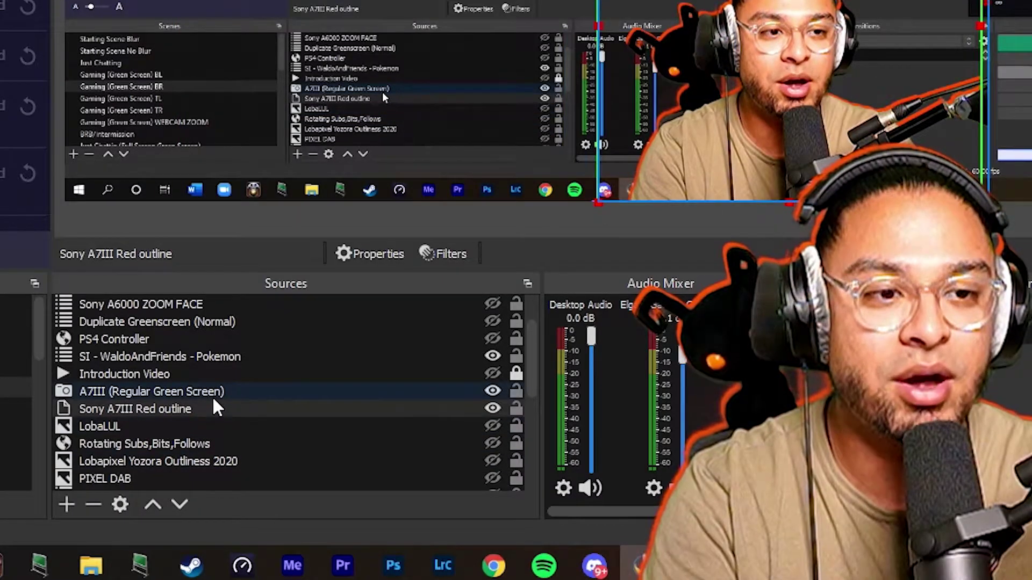
pyautogui.click(183, 389)
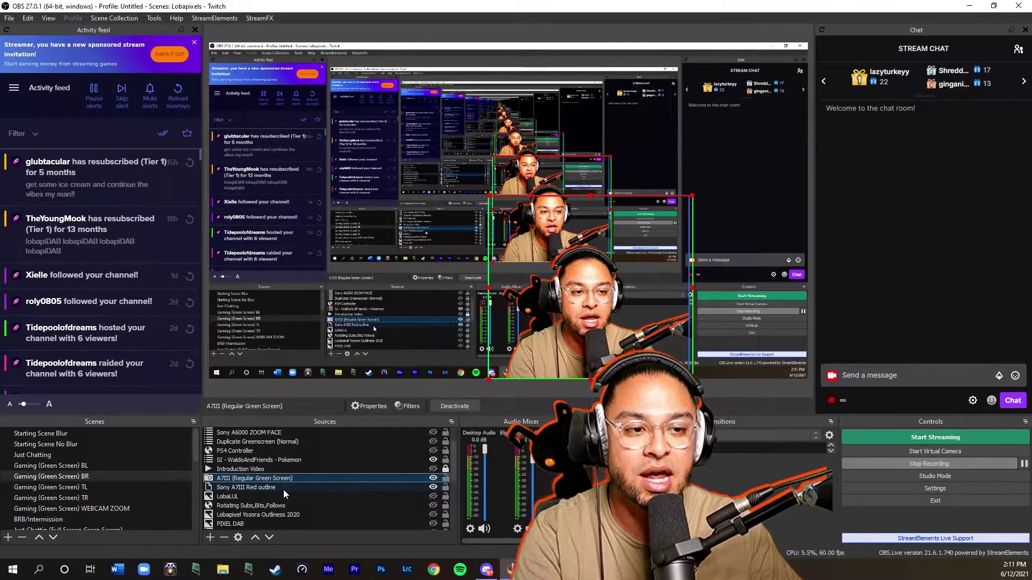
pyautogui.click(284, 488)
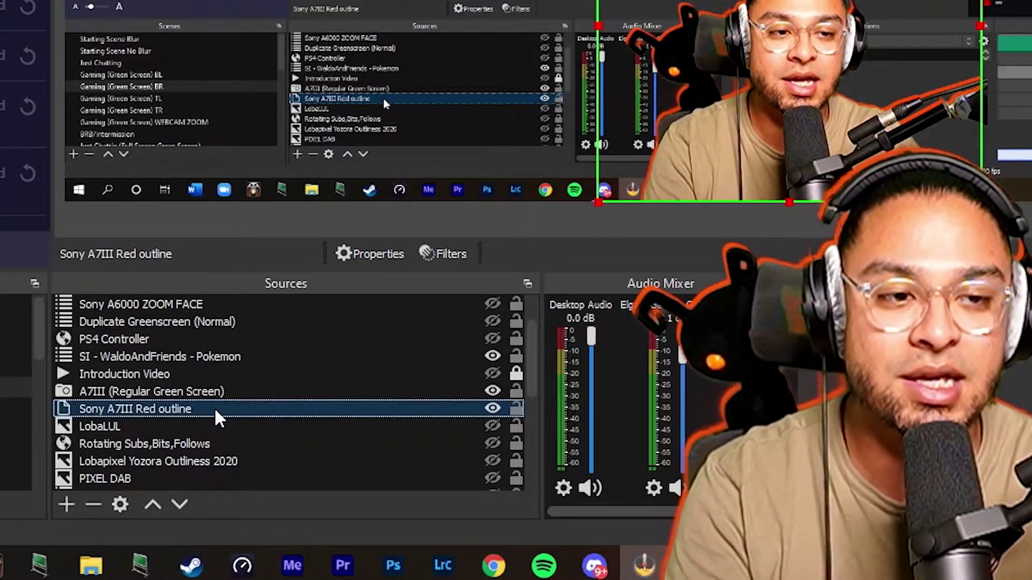
pyautogui.click(212, 394)
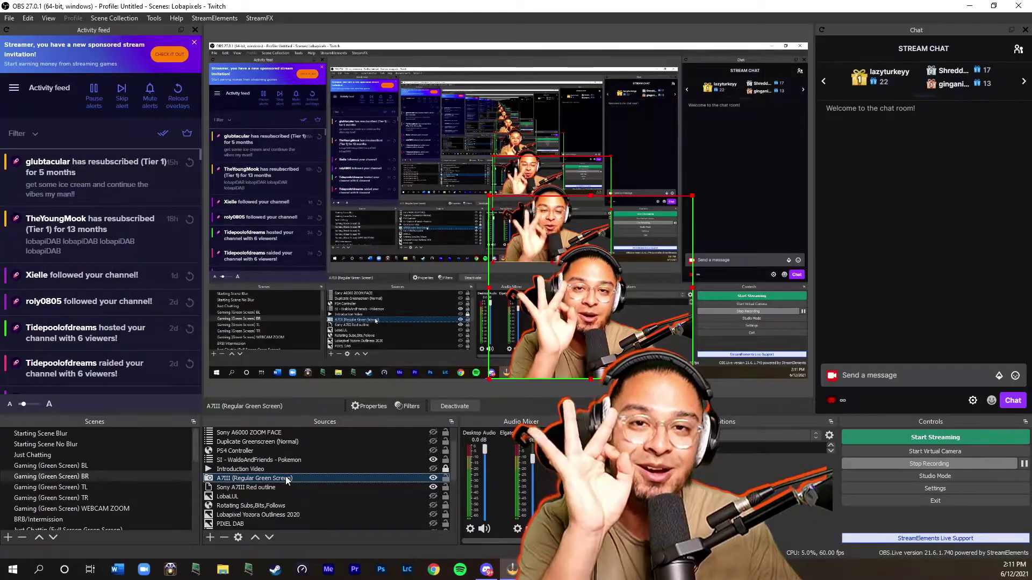
pyautogui.click(295, 487)
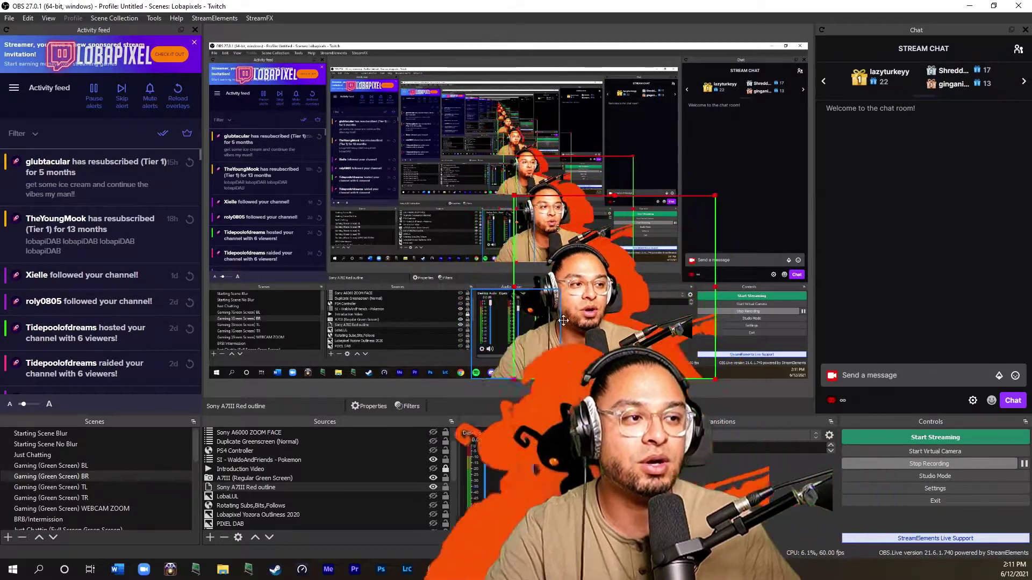
# Nudge the orange silhouette in small drags until it evenly outlines the person
pyautogui.moveTo(563, 321)
pyautogui.mouseDown()
pyautogui.moveTo(520, 316)
pyautogui.moveTo(496, 295)
pyautogui.moveTo(557, 321)
pyautogui.mouseUp()
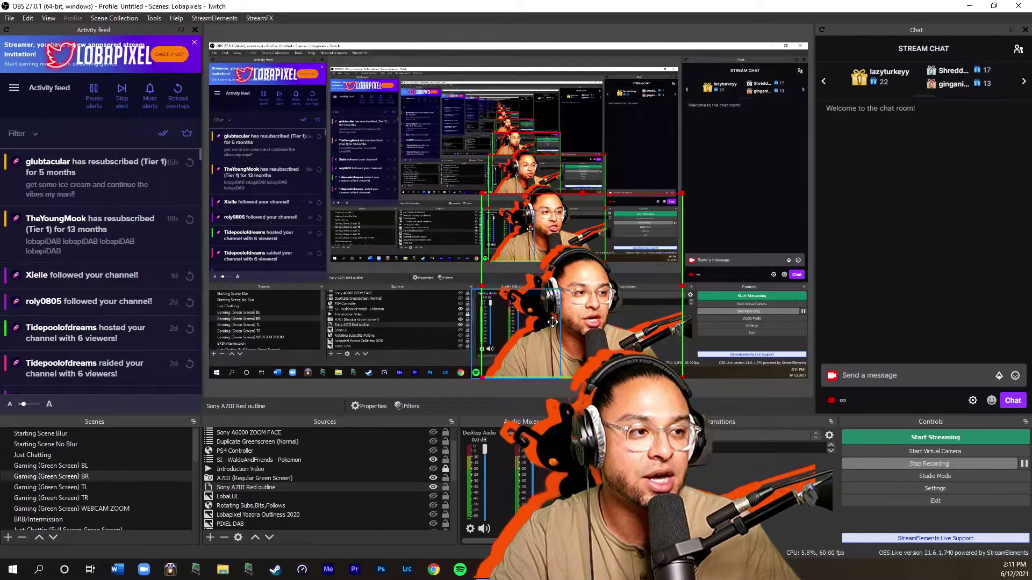
pyautogui.moveTo(552, 321); pyautogui.dragTo(555, 321)
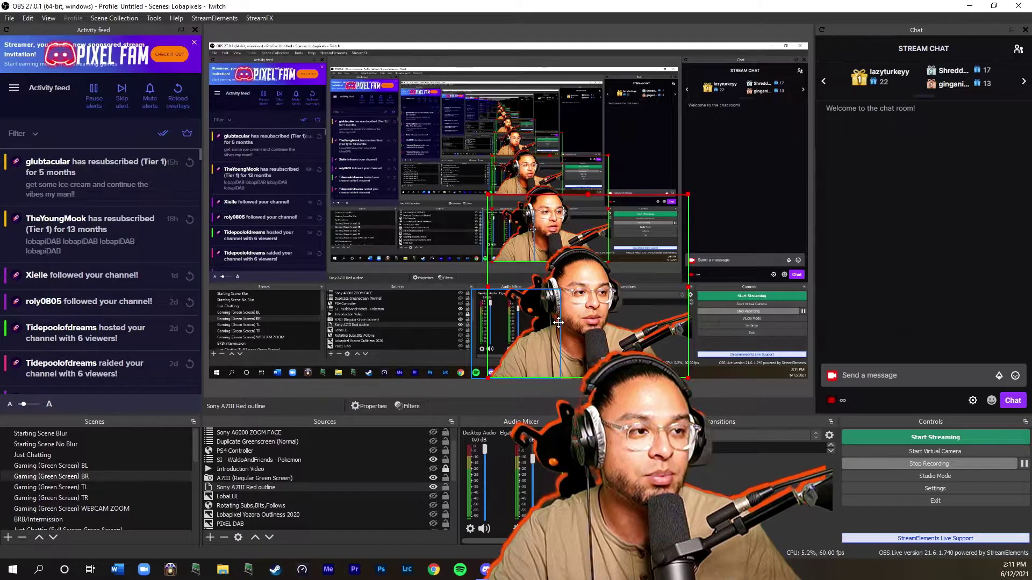
pyautogui.moveTo(558, 321); pyautogui.dragTo(560, 322)
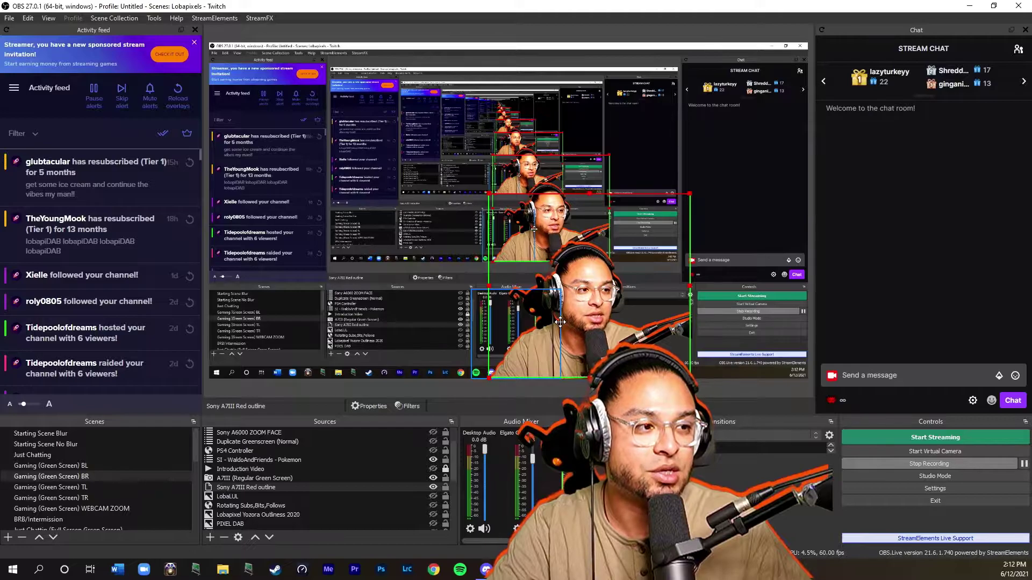
# Group A7III (Regular Green Screen) and Sony A7III Red outline as 'Group 3' and collapse it
pyautogui.click(305, 478)
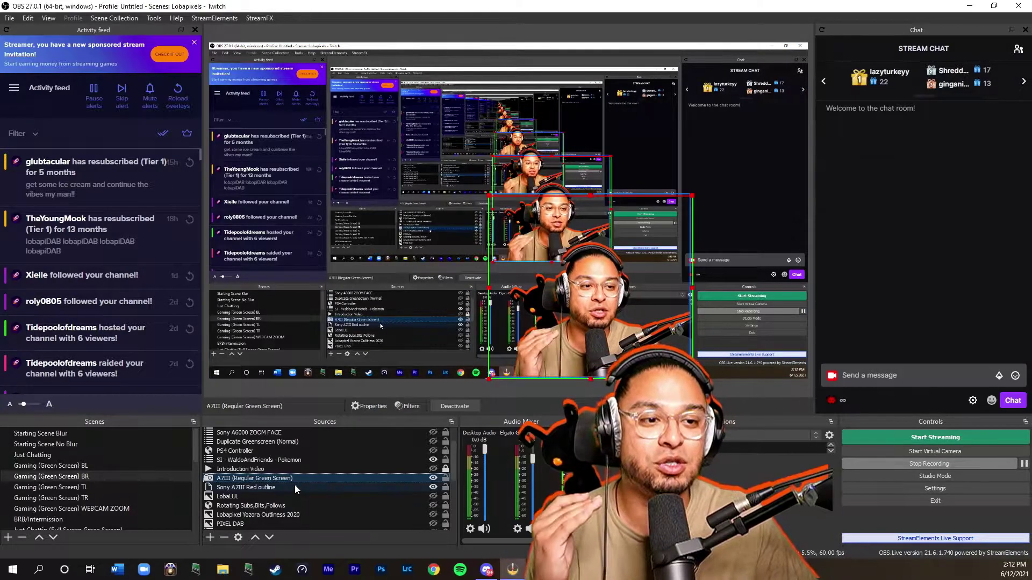
pyautogui.click(295, 486)
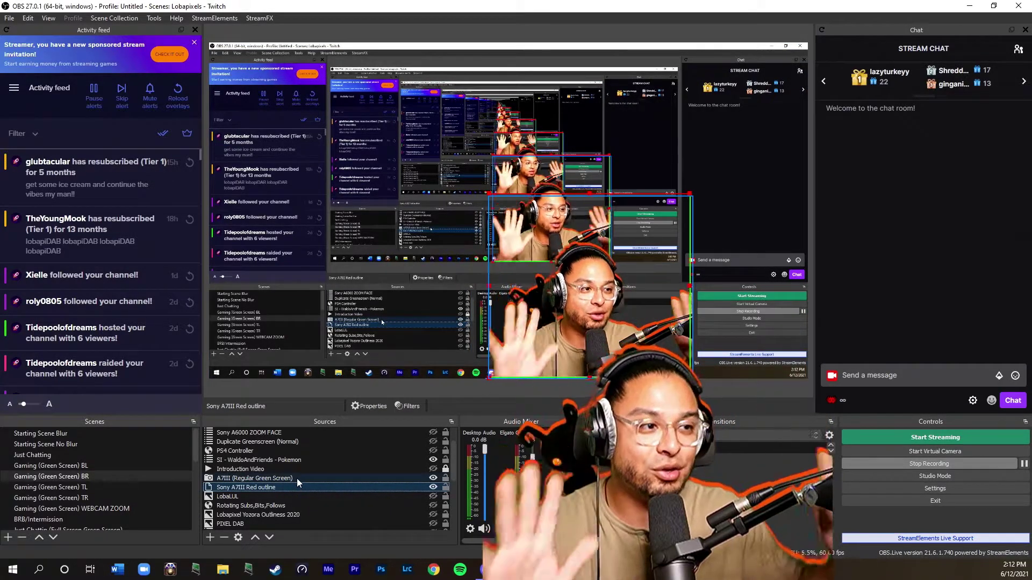
pyautogui.click(301, 478)
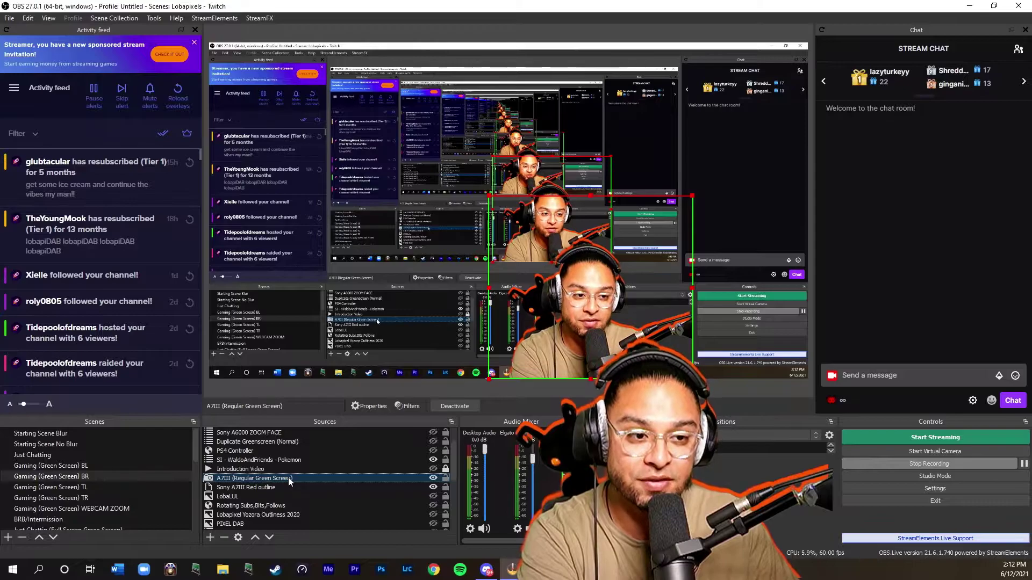
pyautogui.hotkey('shift', 'Down')
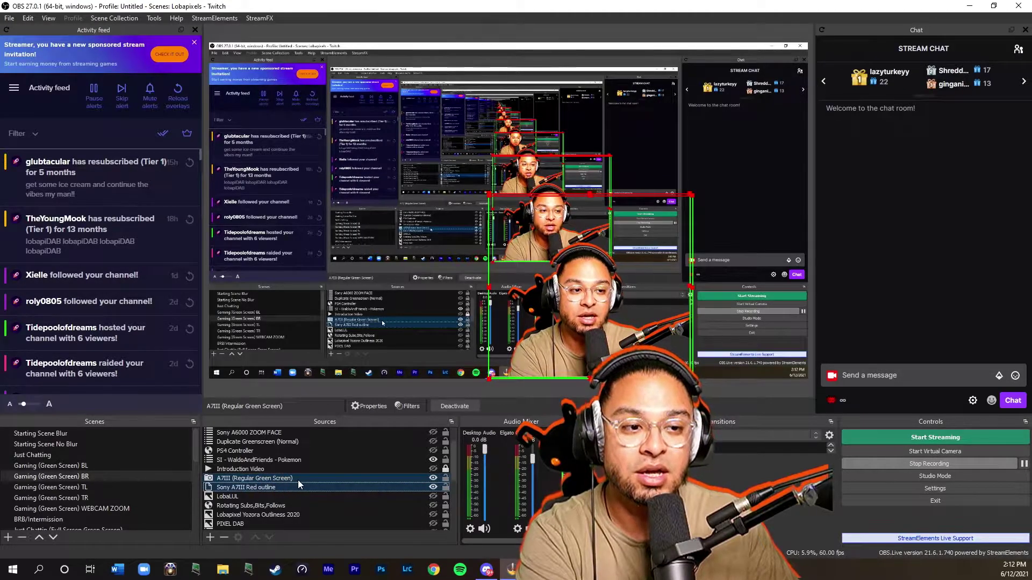
pyautogui.rightClick(298, 484)
pyautogui.click(347, 172)
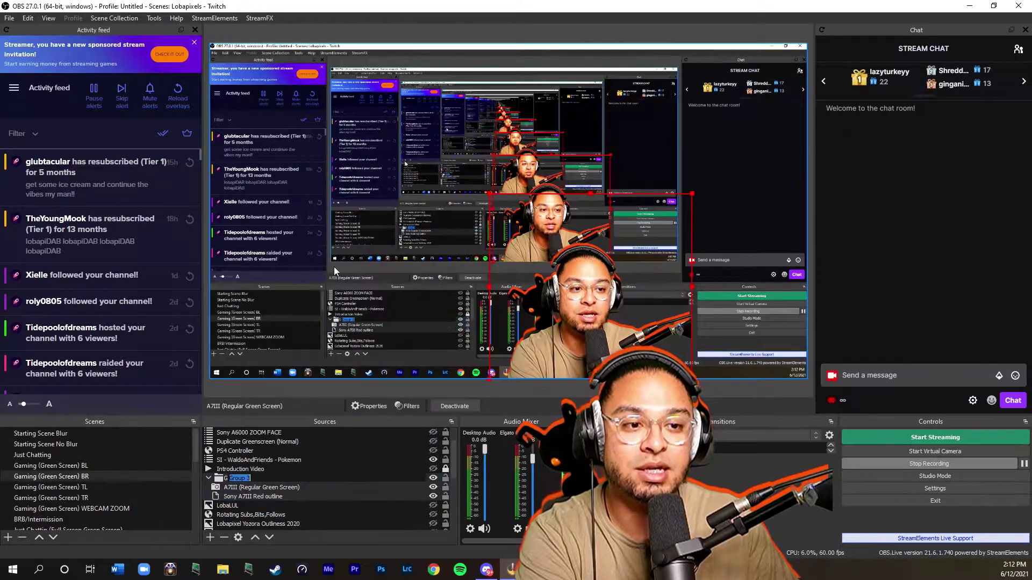
pyautogui.press('Return')
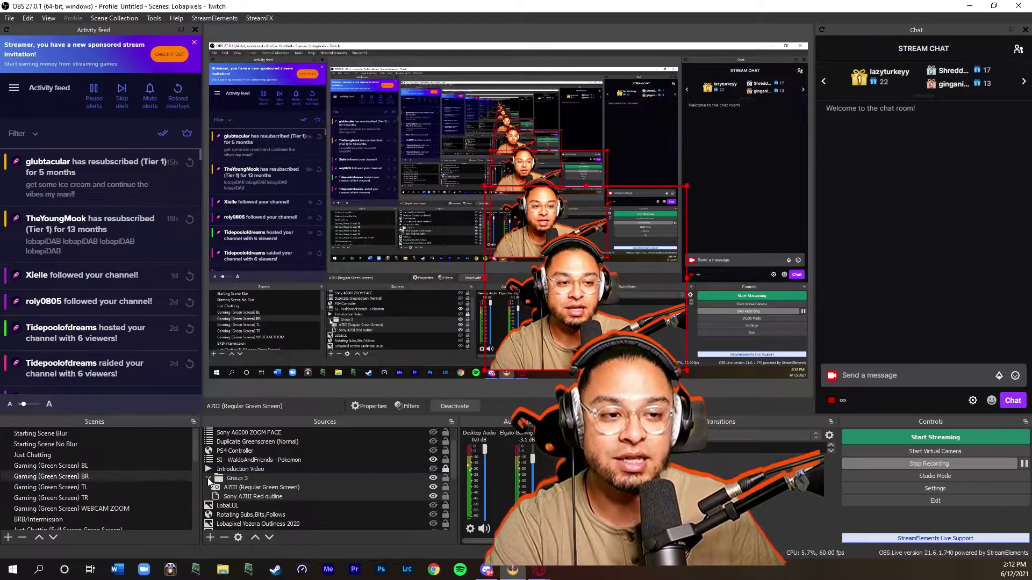
pyautogui.click(208, 480)
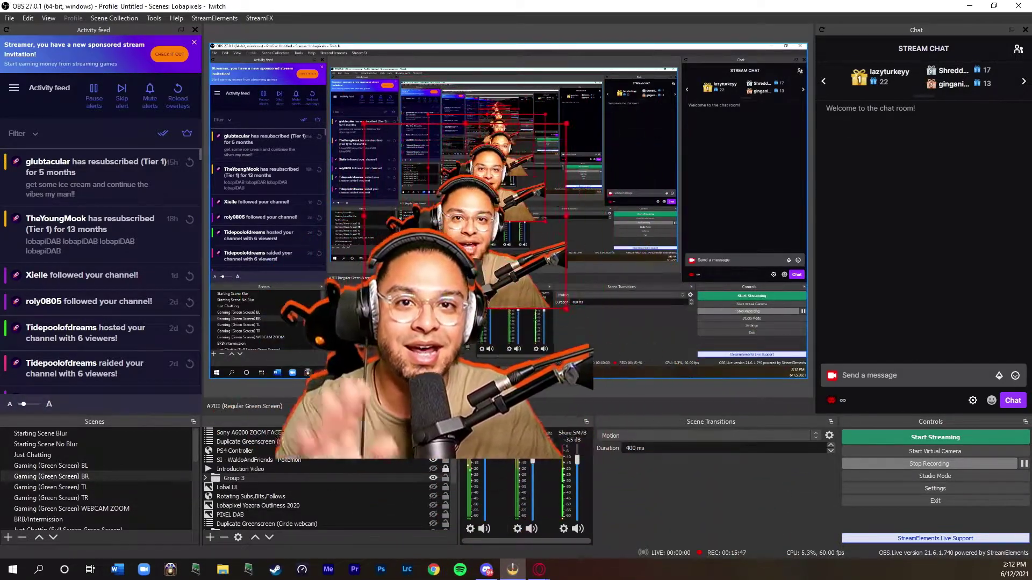